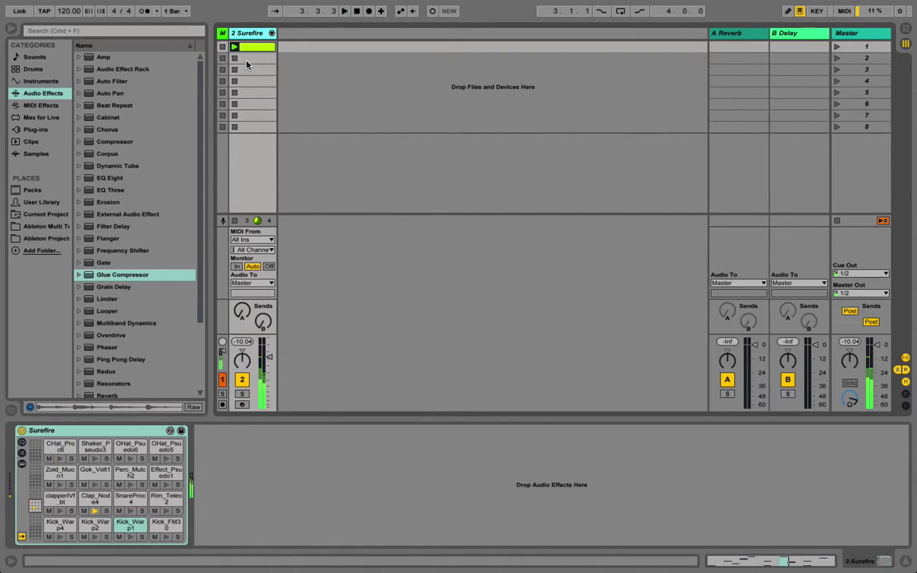
Select the fourth scene, unfold the Surefire group to reveal its chains, and start playback.
click(310, 81)
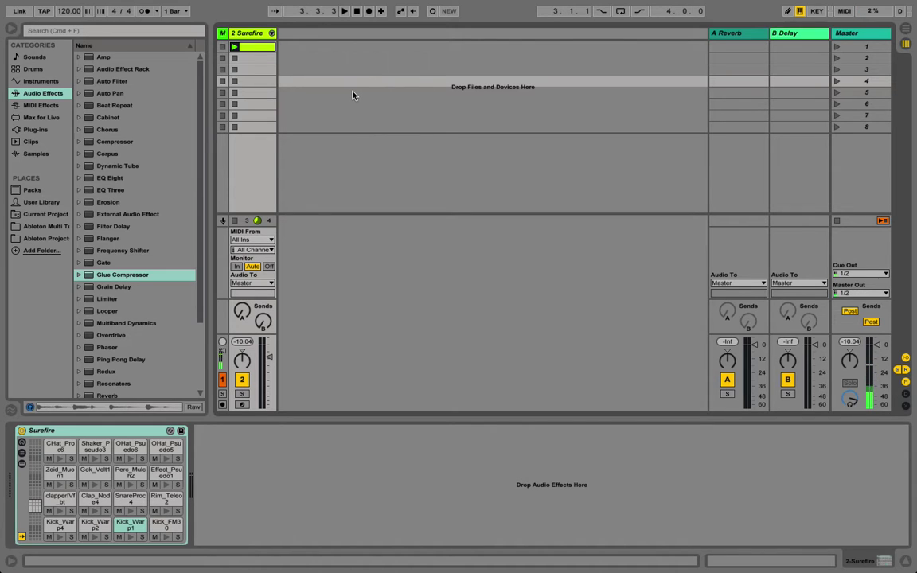
click(272, 33)
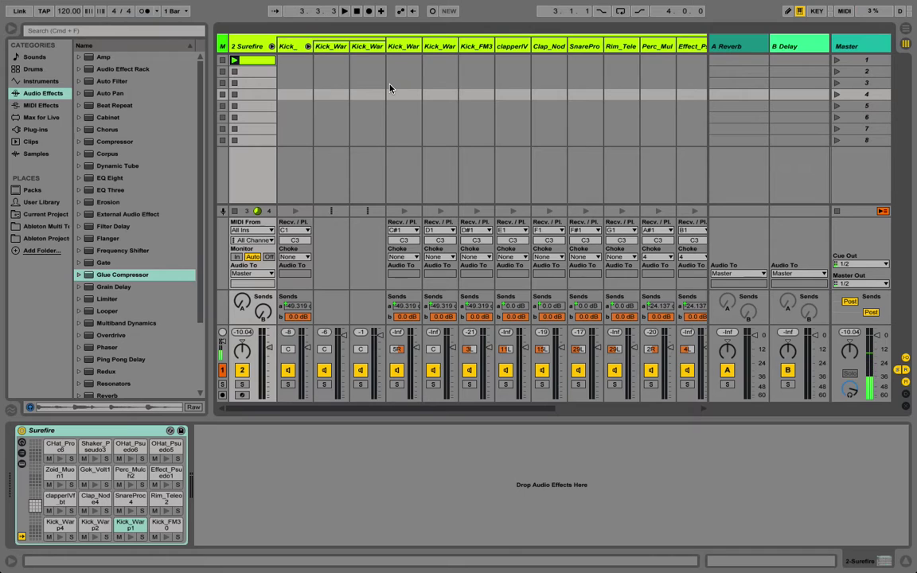
key(space)
scroll(565, 164, right, 5)
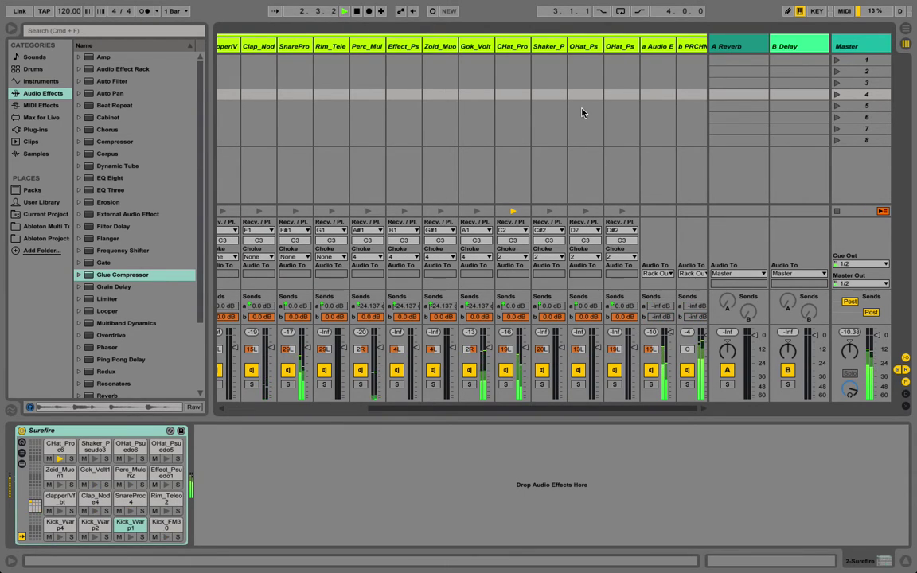
Extract the Gok_Volt chain onto its own new track, 3 Surefire.
click(478, 50)
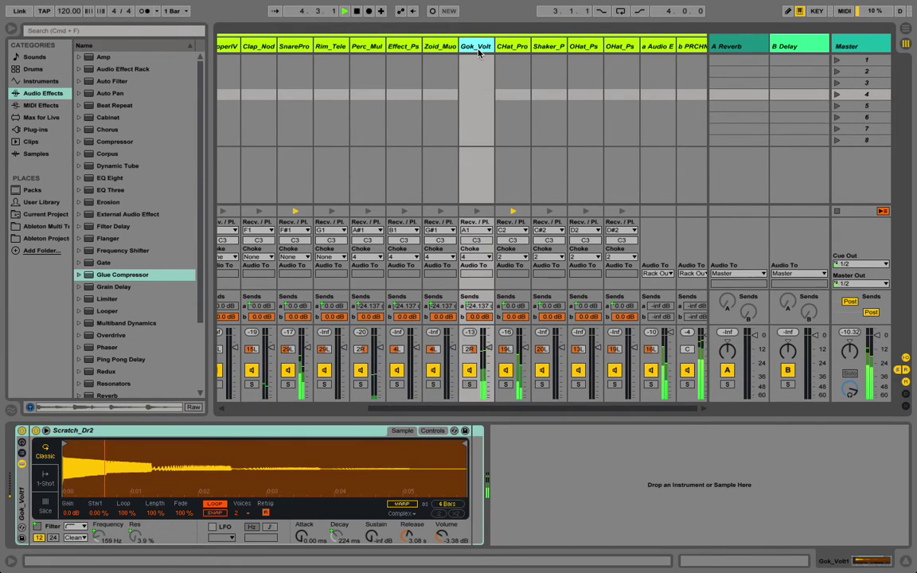
right_click(478, 50)
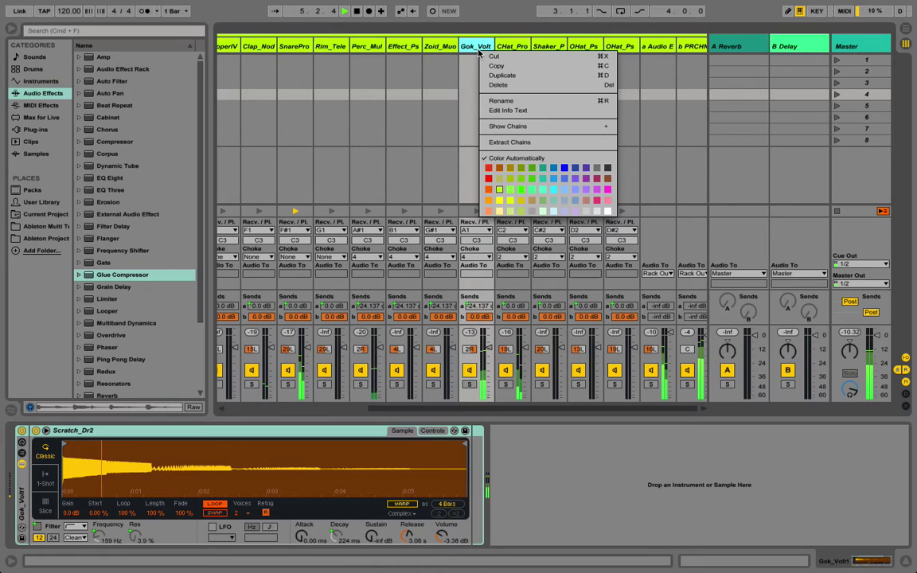
click(510, 142)
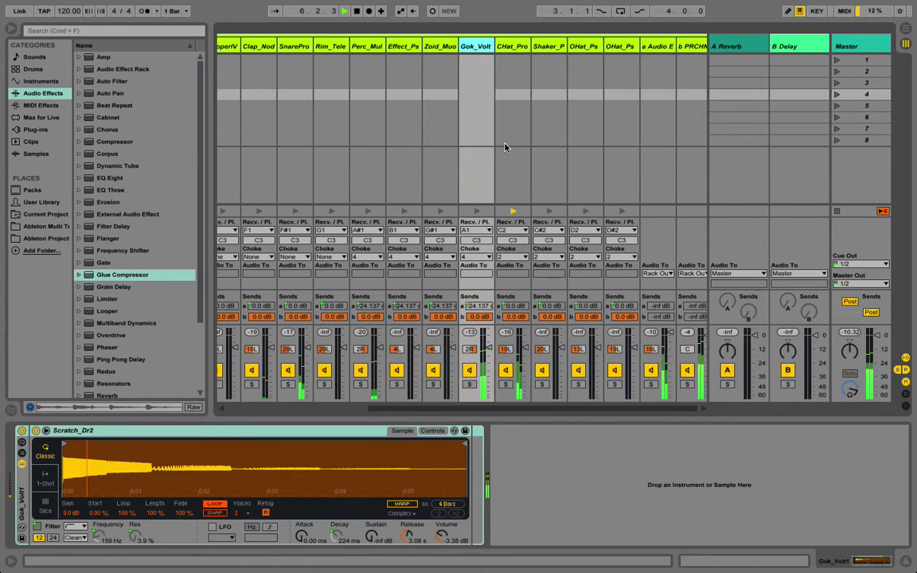
scroll(251, 94, left, 5)
click(241, 73)
scroll(241, 73, right, 5)
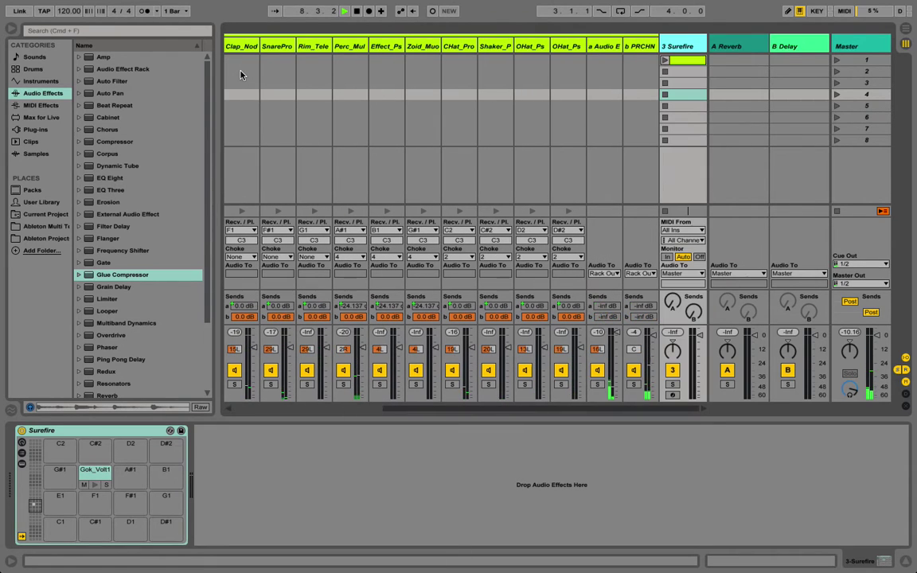
Select the new 3 Surefire track and fold the Surefire group's chains.
click(677, 47)
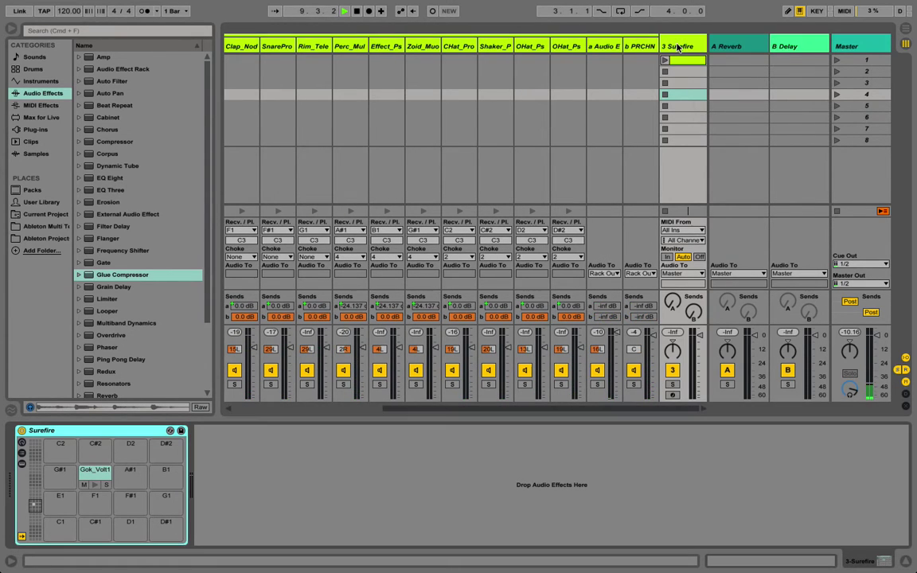
scroll(319, 64, left, 5)
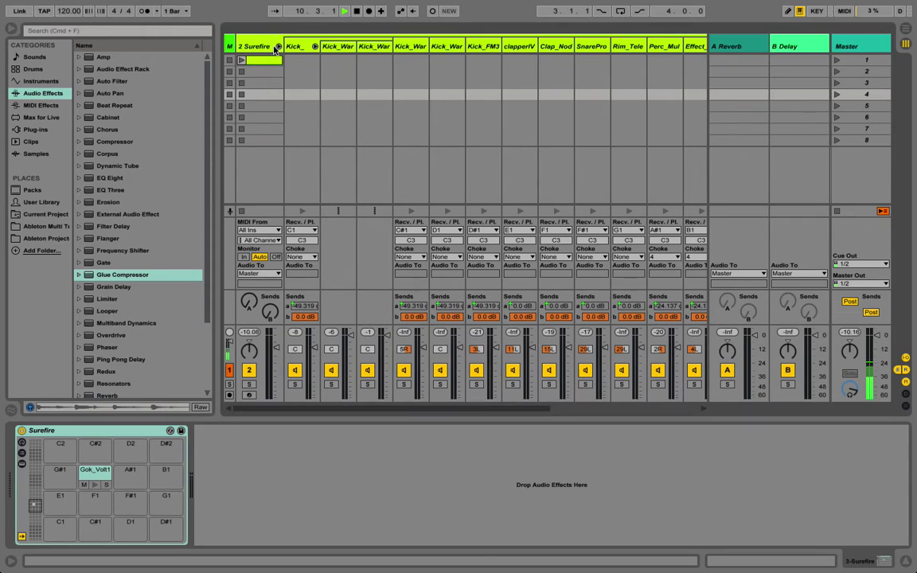
click(278, 46)
Open the 3 Surefire first-slot clip in the note editor and launch Scene 1.
click(311, 35)
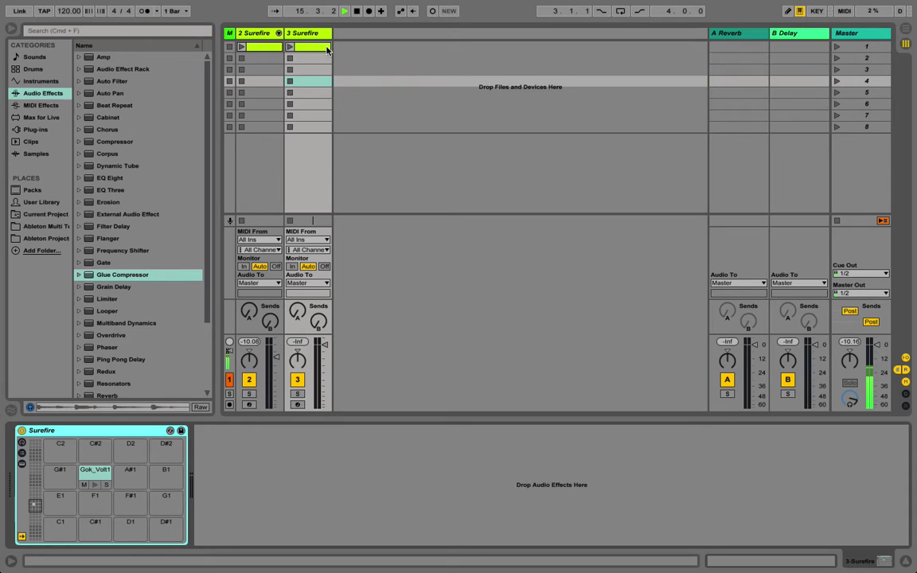
double_click(327, 50)
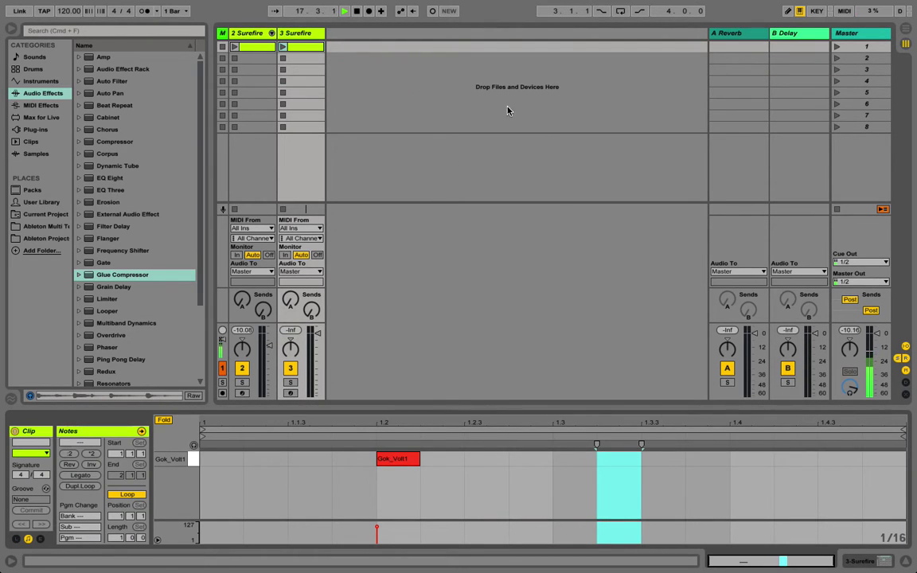
click(835, 46)
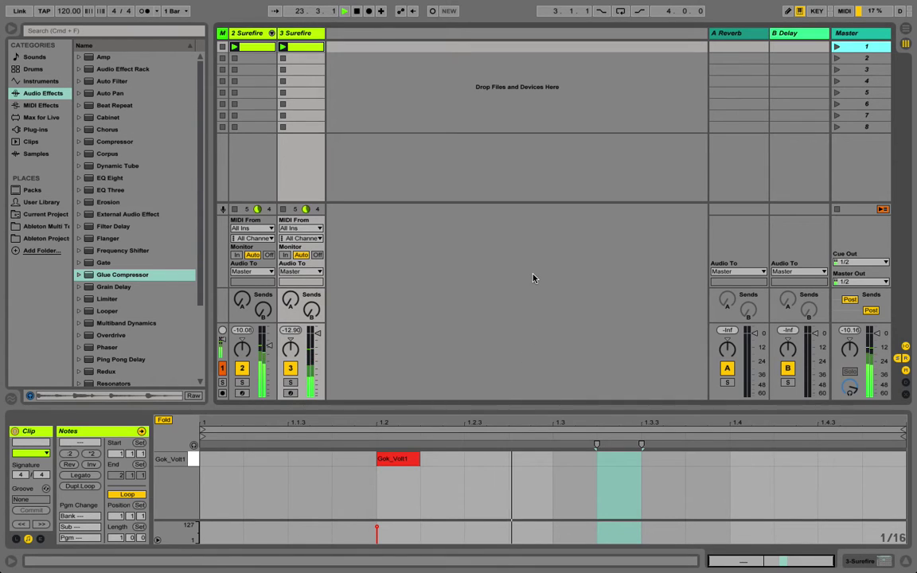
Add a Gok_Volt note at 1.2.4 and shorten the clip loop to end at 1.3.3.
double_click(529, 461)
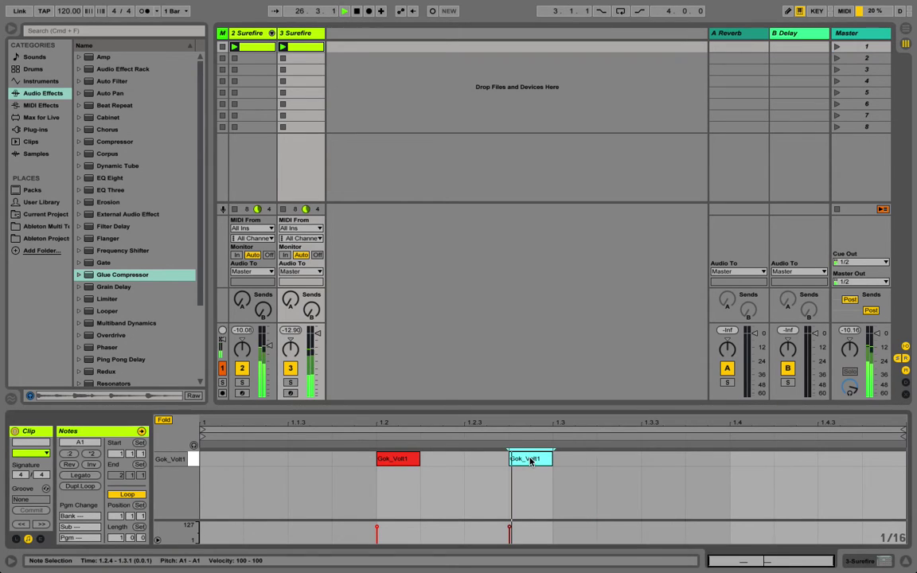
drag(904, 434, 643, 448)
click(292, 460)
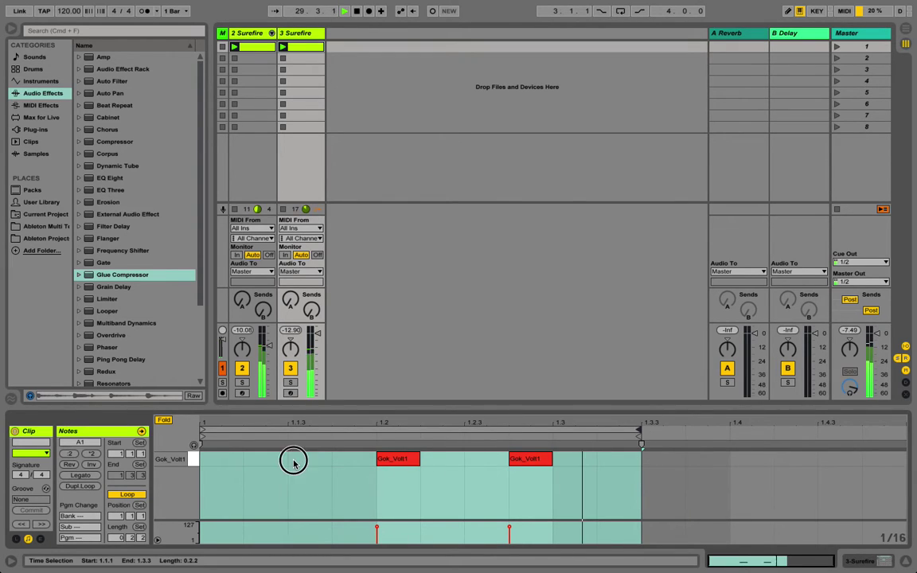
click(293, 464)
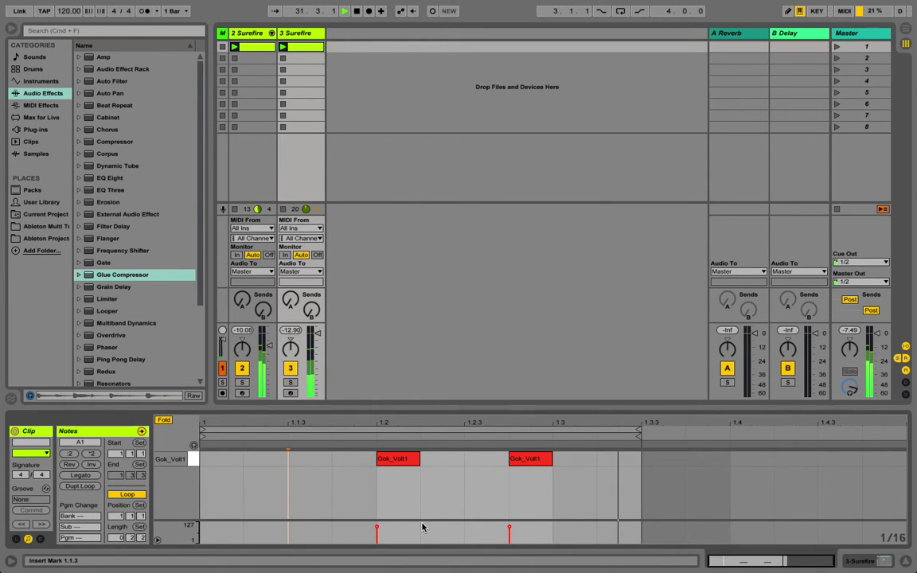
Refine the grid to 1/64 and place a short Gok_Volt hit at 1.1.4.
key(super+1)
key(super+1)
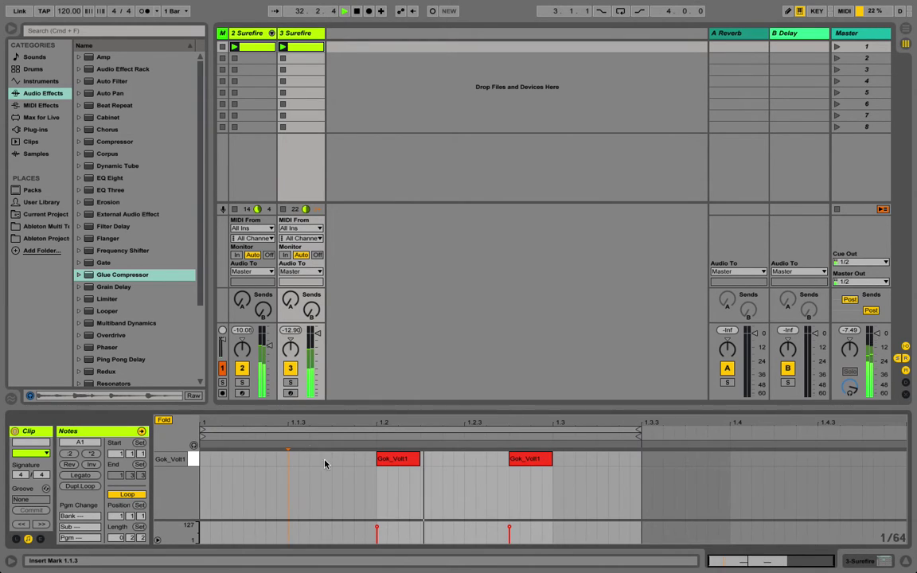
double_click(283, 461)
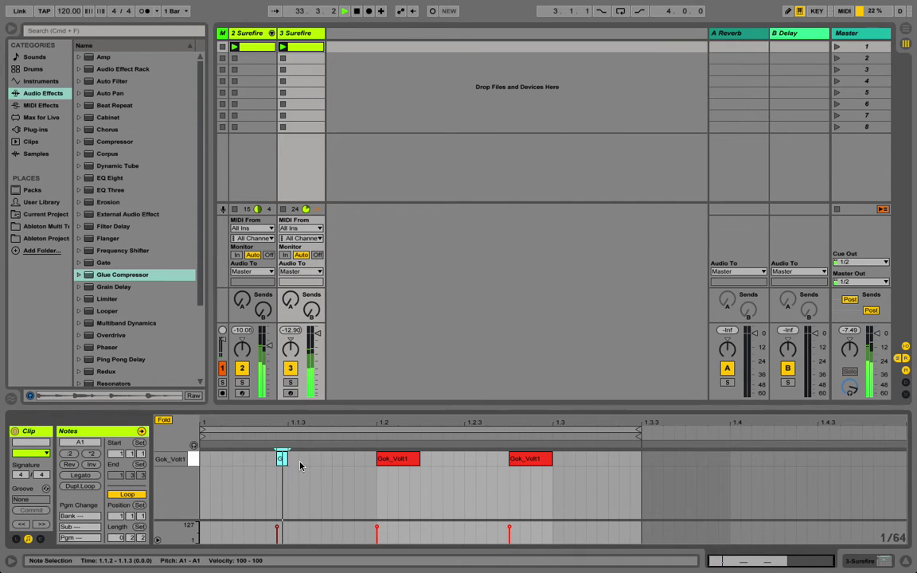
click(317, 465)
double_click(316, 464)
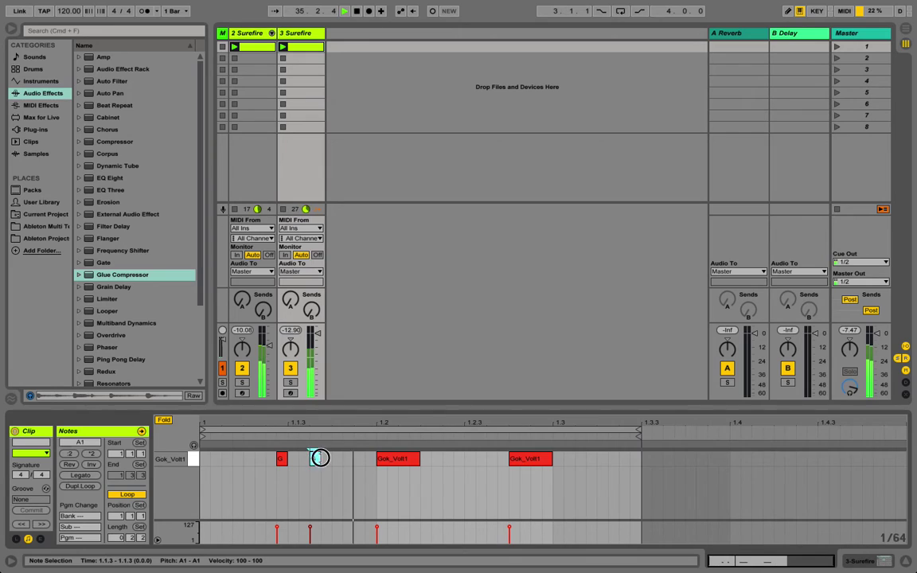
double_click(282, 459)
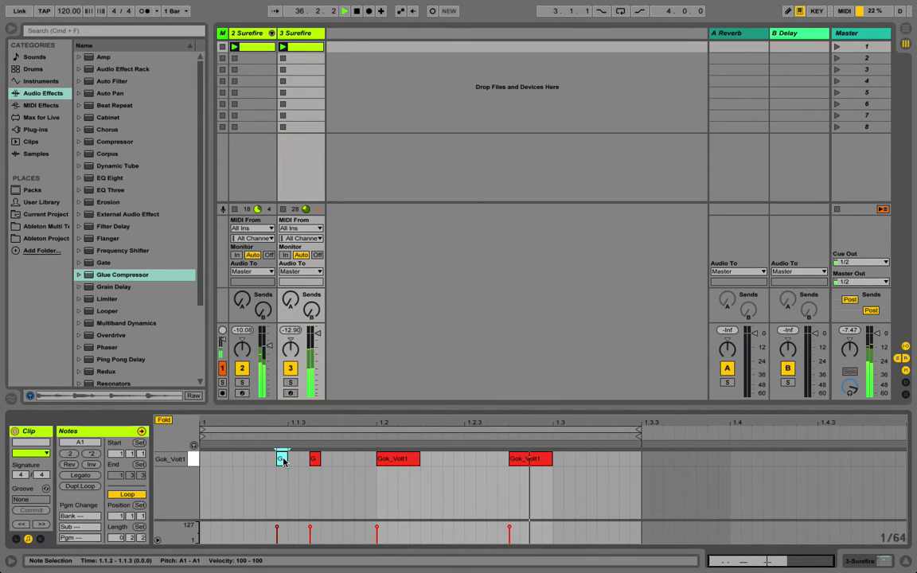
click(314, 461)
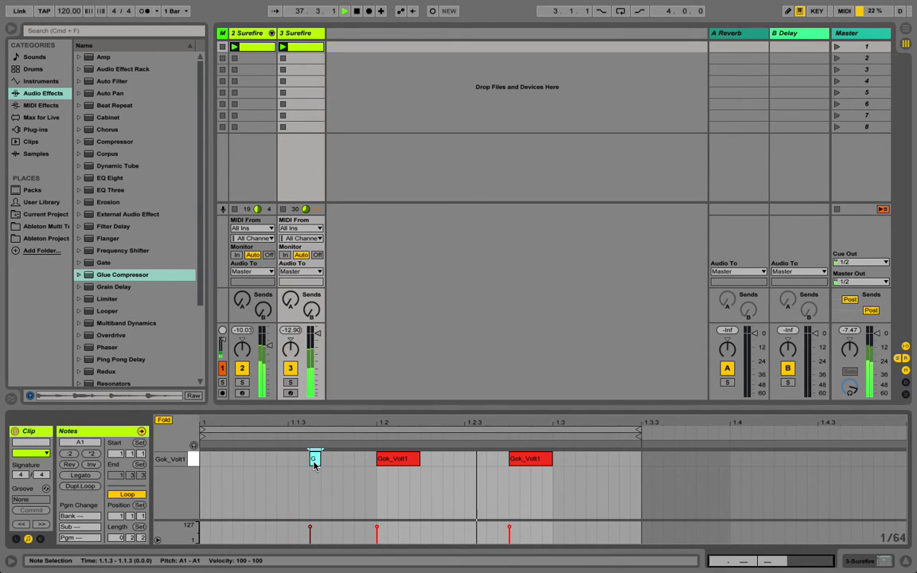
drag(314, 466, 335, 465)
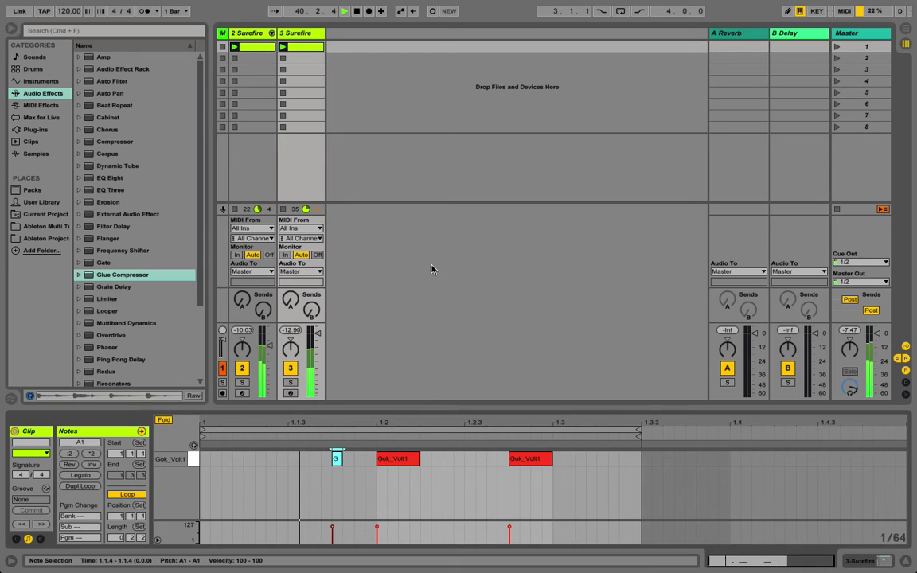
click(271, 33)
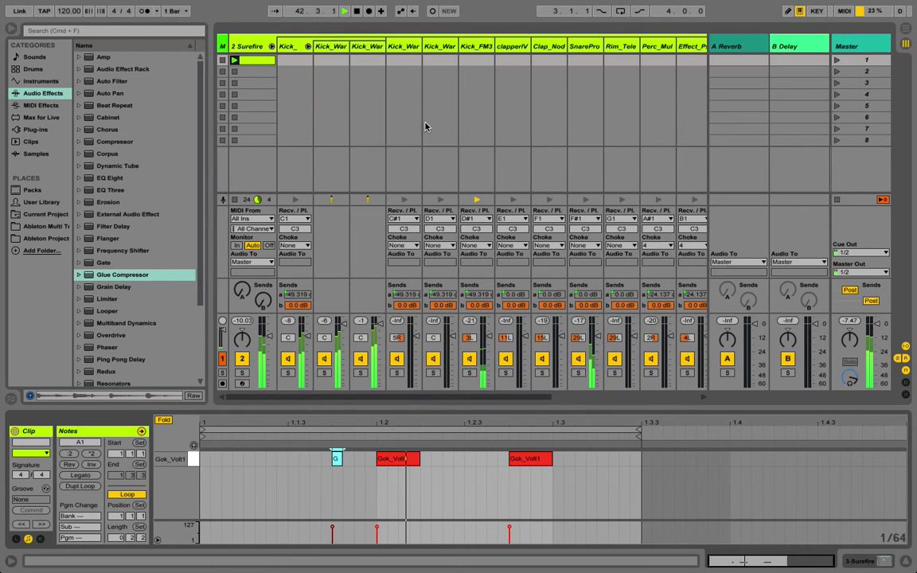
Extract the snare chain onto a new 4 Surefire track and fold the rack's chains.
scroll(420, 124, right, 6)
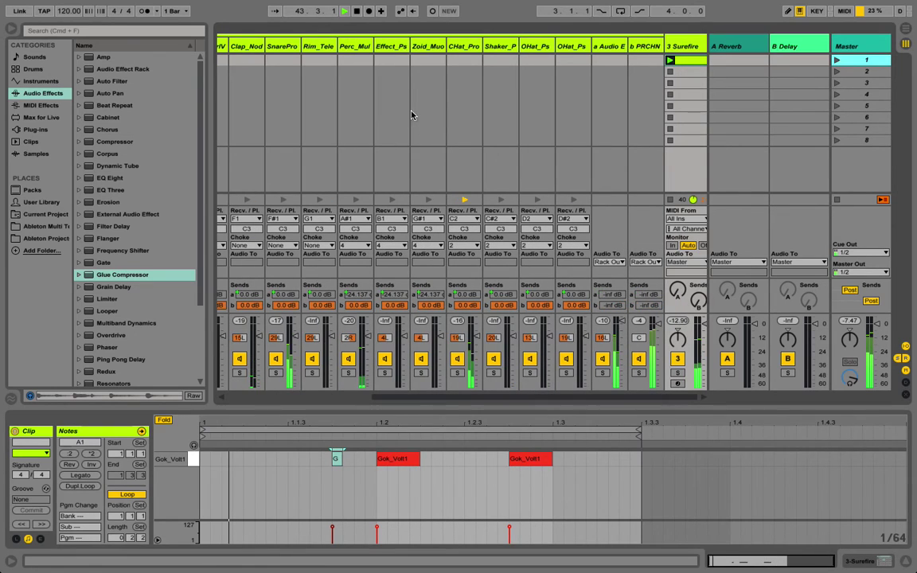
click(280, 46)
right_click(280, 46)
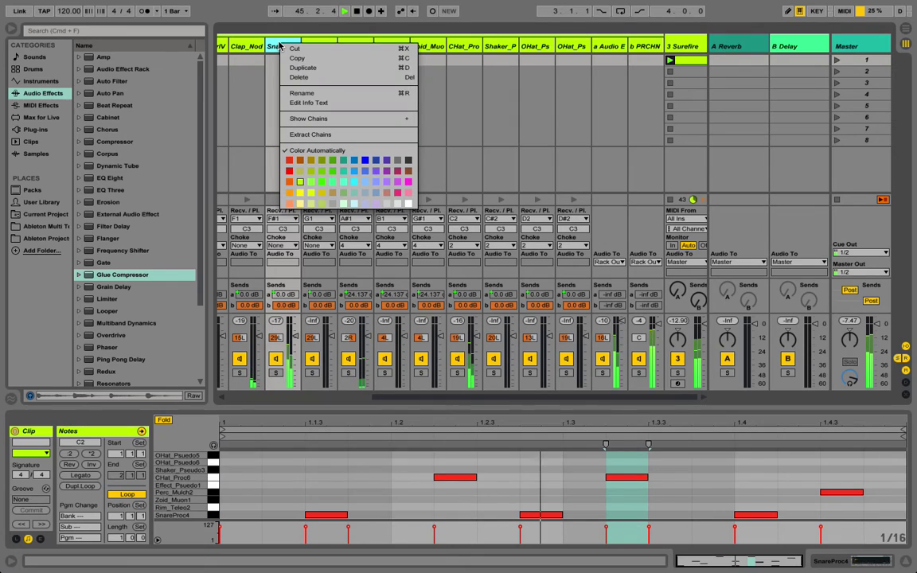
click(293, 136)
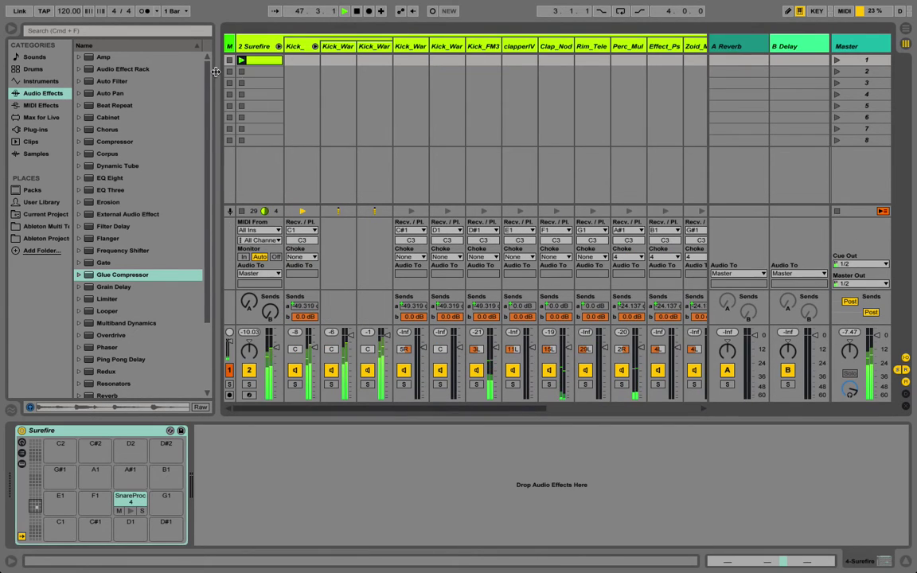
click(279, 47)
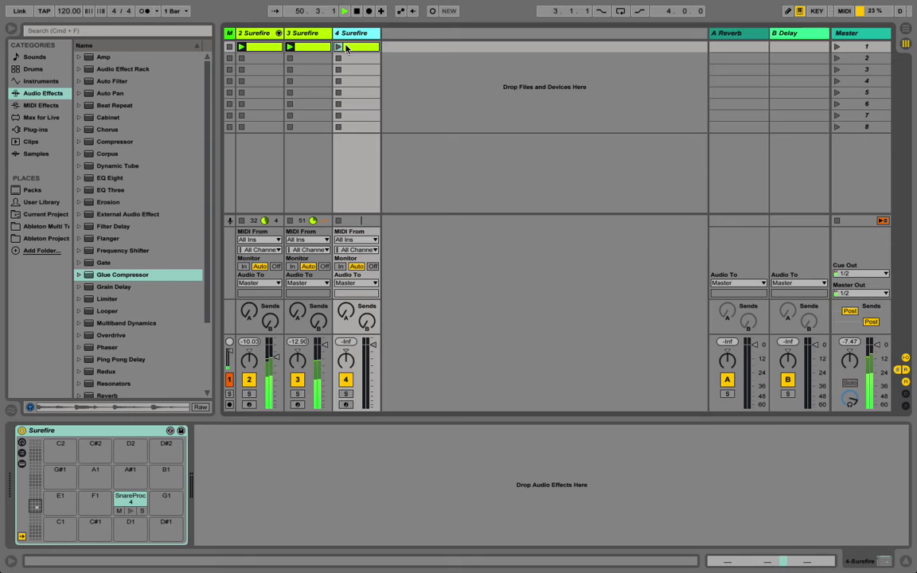
Add snare notes at 1.2 and 1.3 in the SnareProc4 clip.
key(shift+Tab)
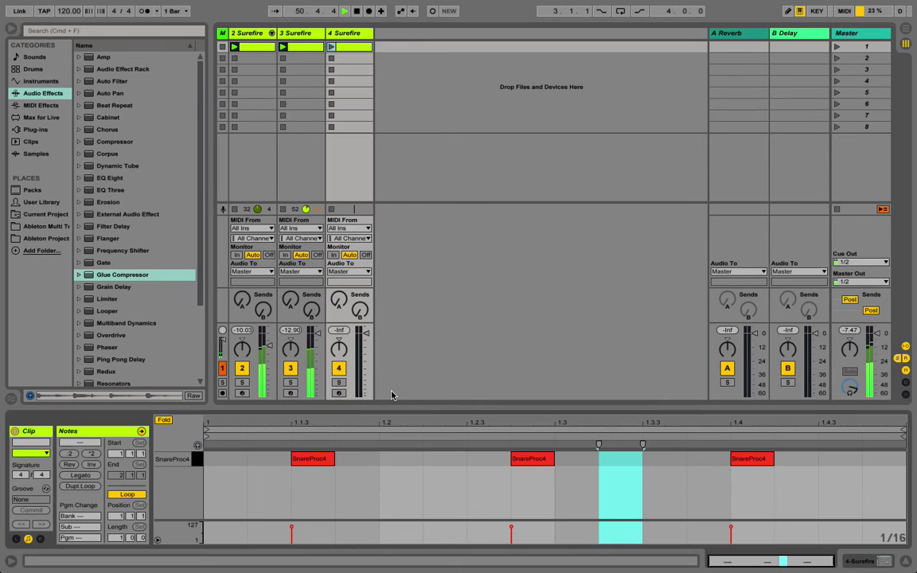
click(396, 463)
click(568, 462)
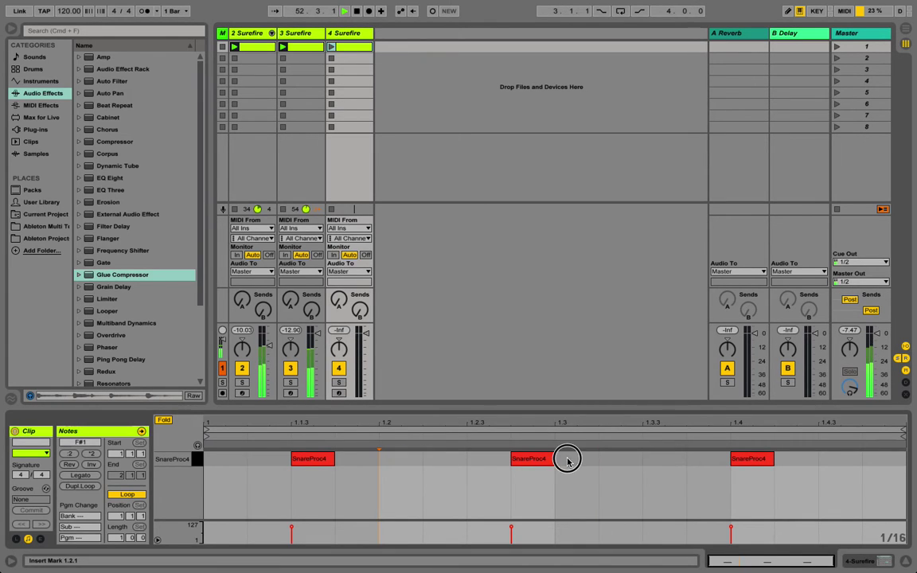
double_click(568, 461)
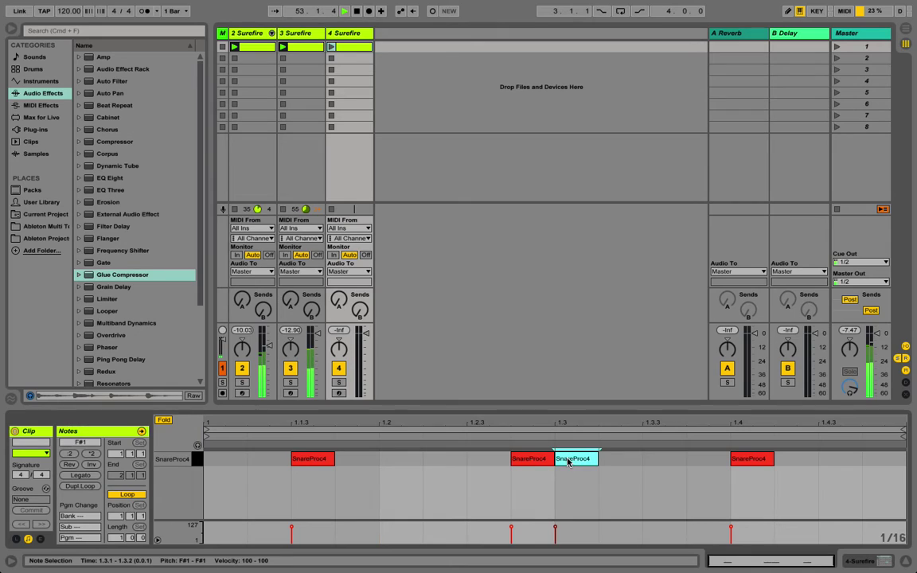
double_click(413, 460)
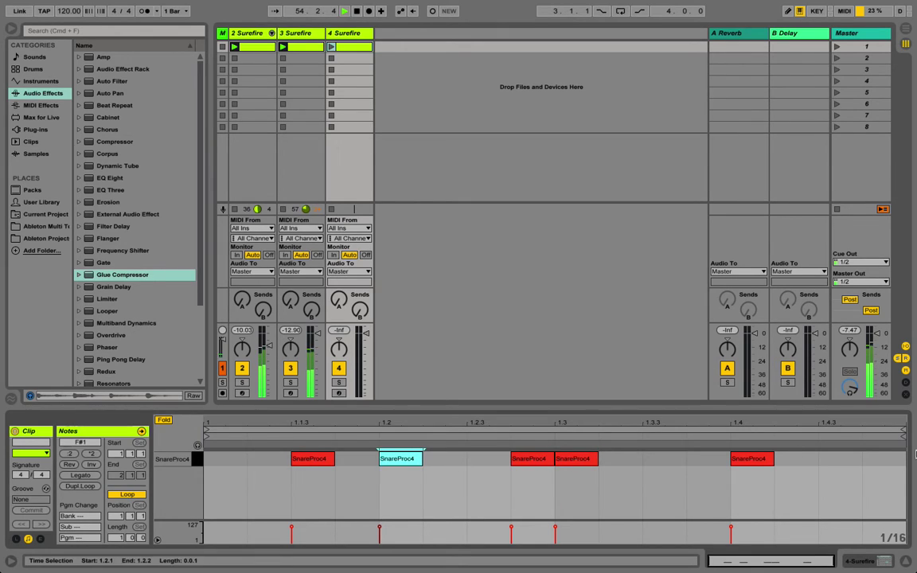
Trim the clip's loop and end to 1.3.4, play it, then stop all clips.
drag(905, 433, 769, 442)
drag(903, 428, 685, 427)
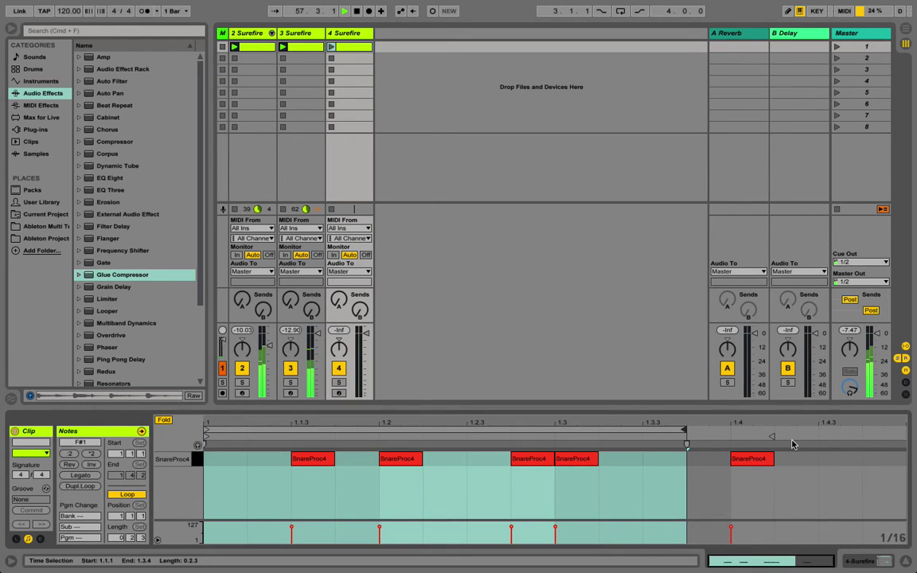
drag(772, 437, 684, 443)
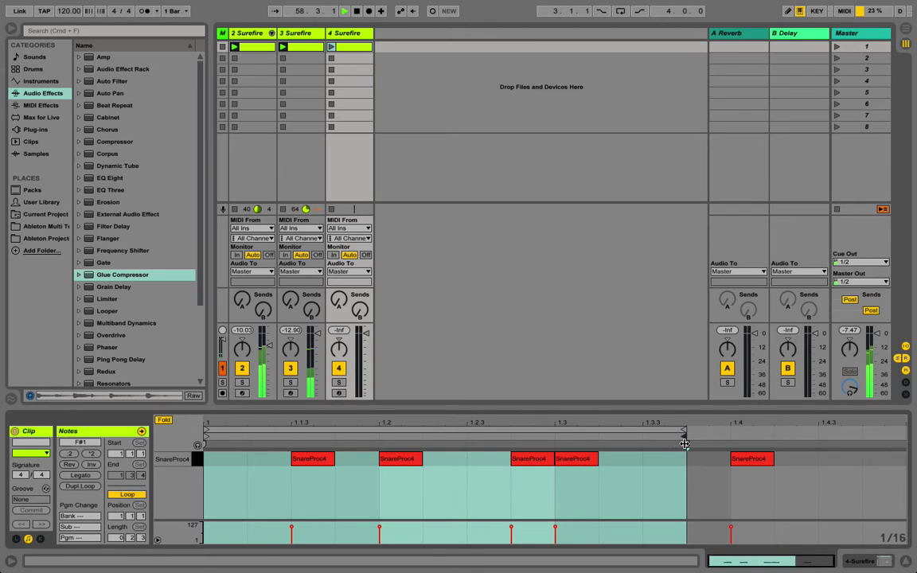
click(330, 47)
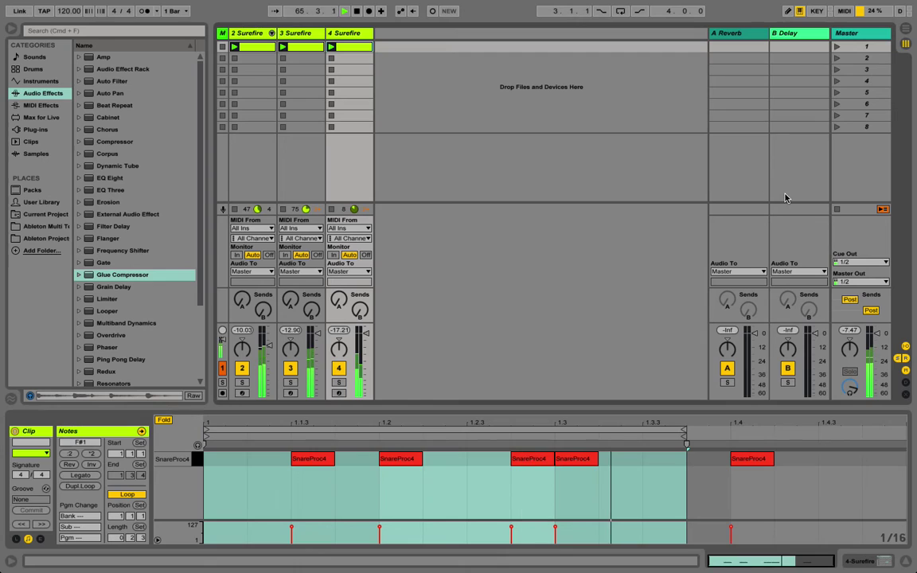
click(837, 210)
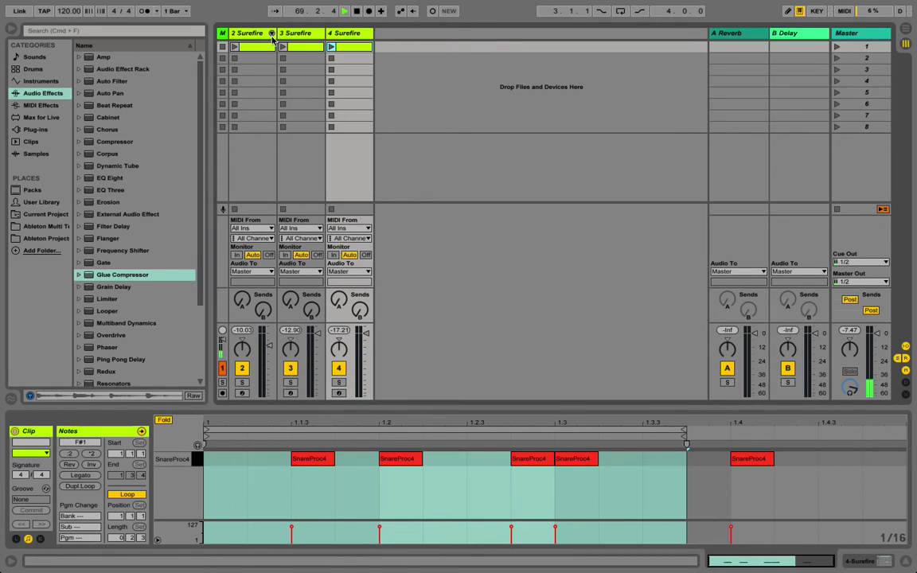
click(271, 33)
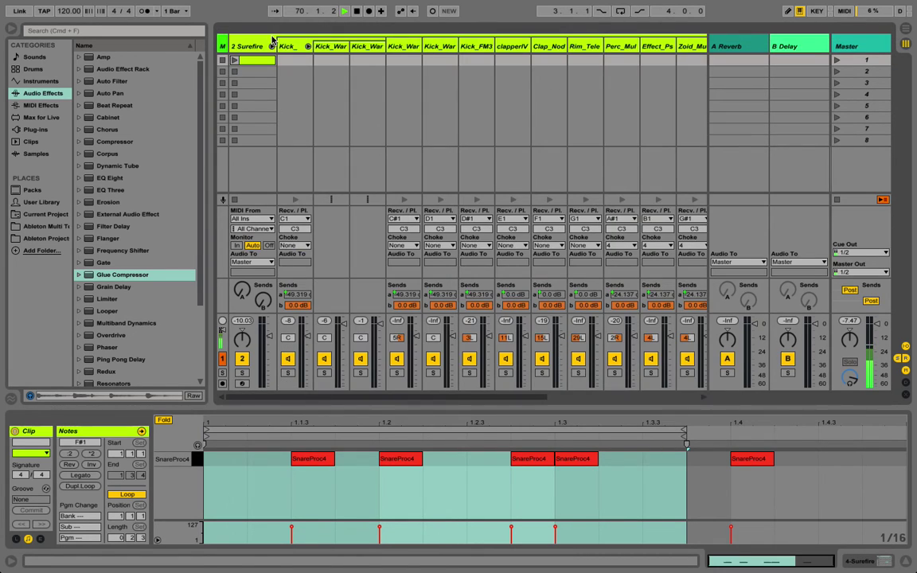
click(413, 48)
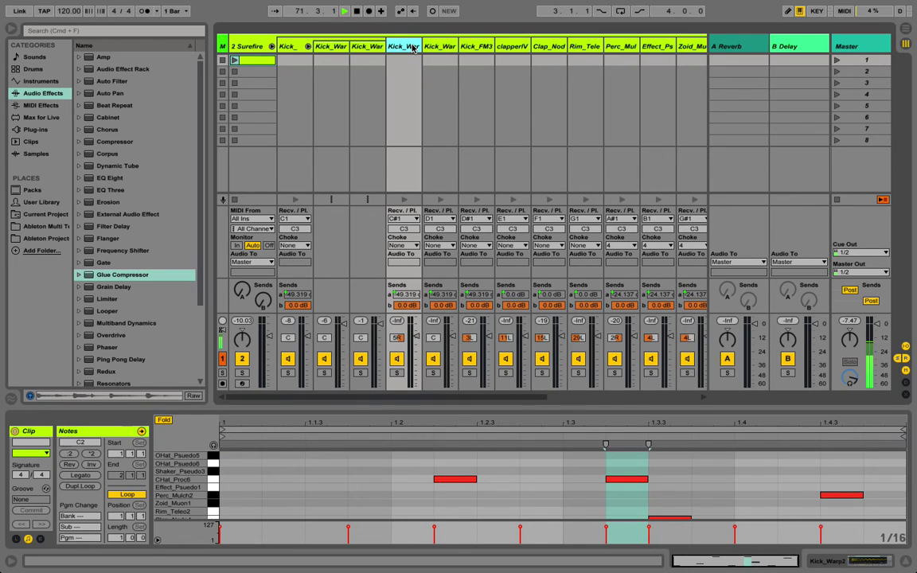
right_click(413, 48)
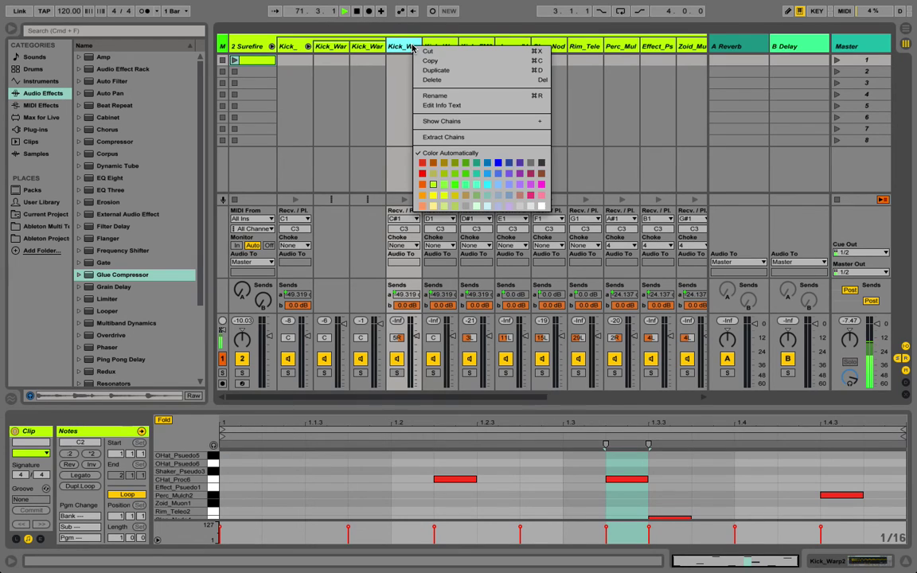
click(272, 41)
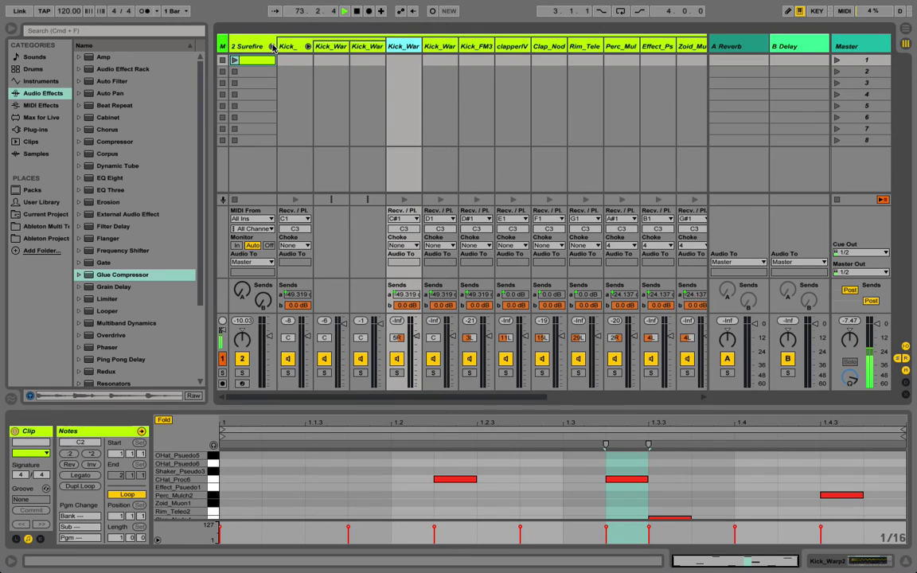
click(272, 46)
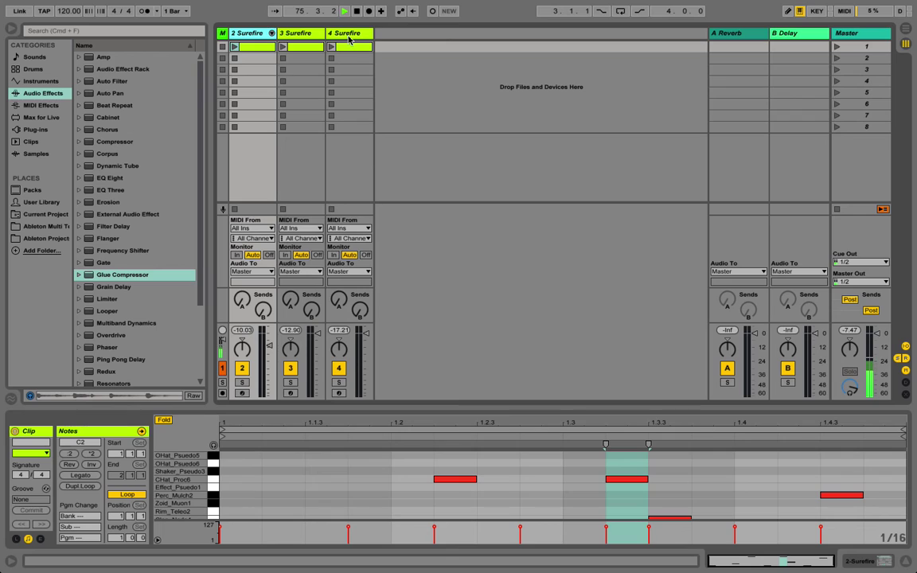
Compare the SnareProc4 and Gok_Volt1 clips, finishing with 3 Surefire's Gok_Volt1 notes shown.
click(348, 47)
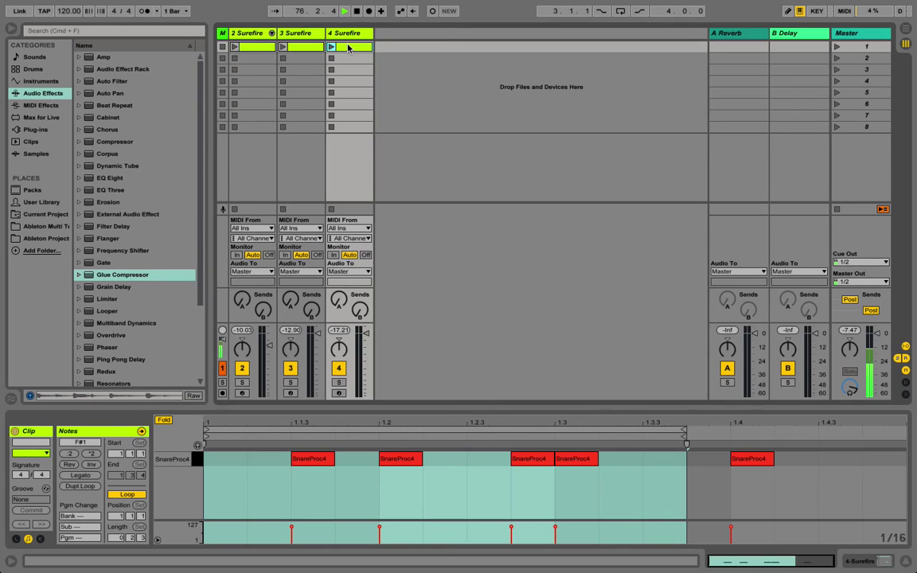
click(306, 47)
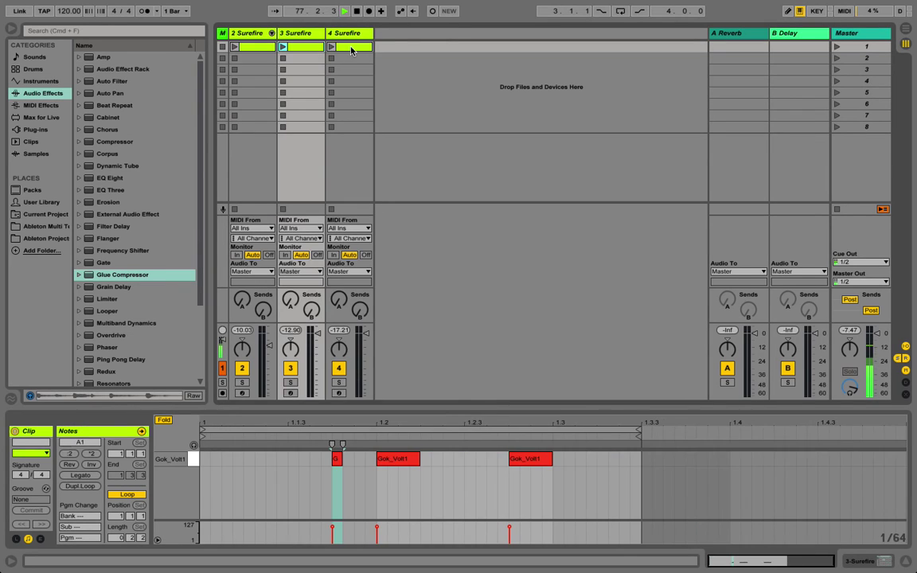
shift+click(352, 51)
click(303, 46)
click(353, 47)
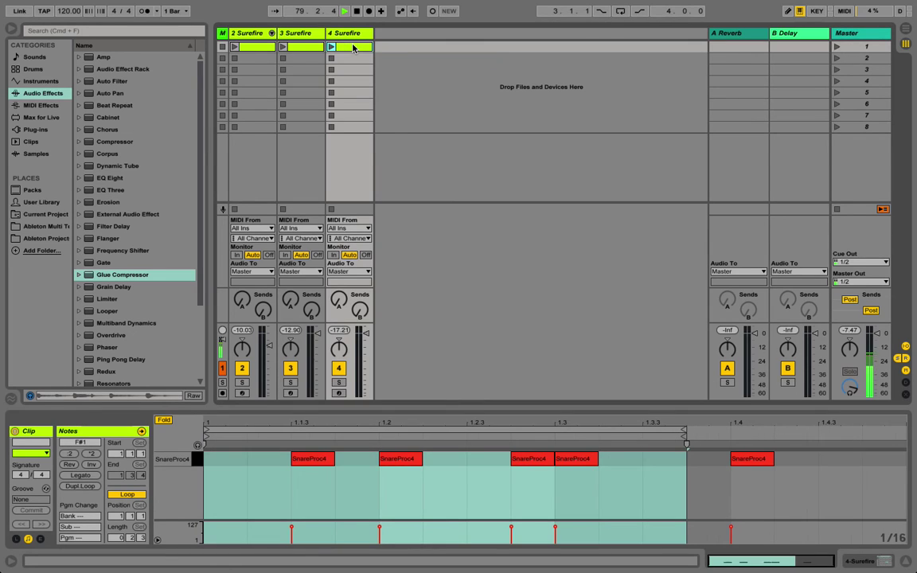
click(314, 47)
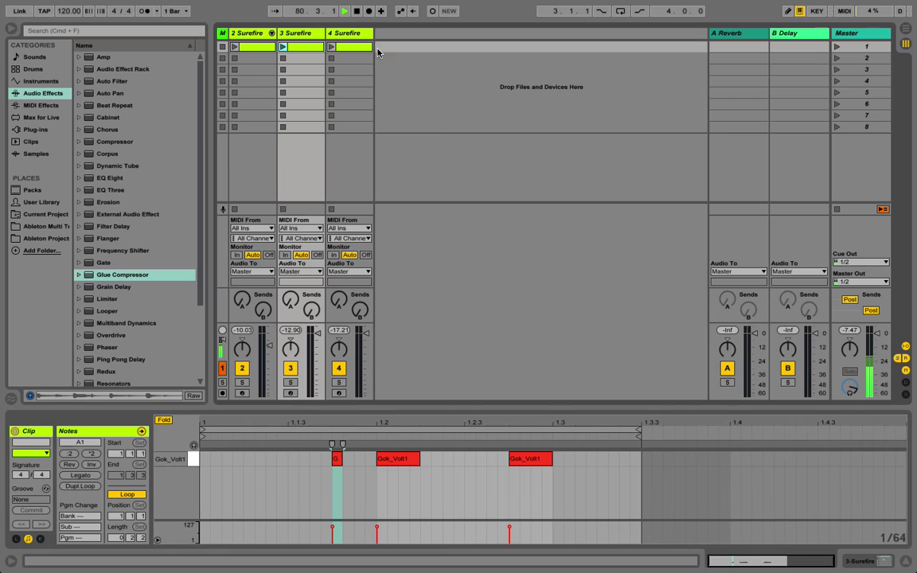